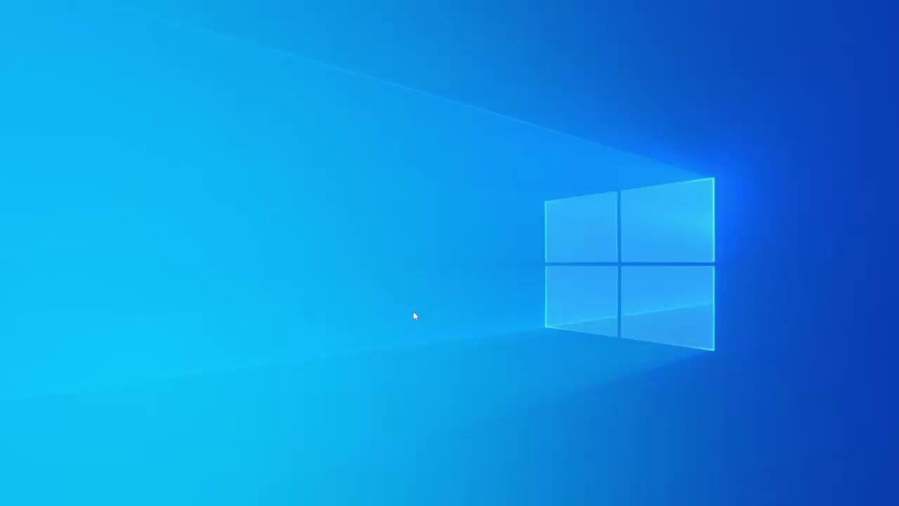
- Search Windows for "criar" and open the "Criar ponto de restauração" settings
key(super)
key(super)
key(super)
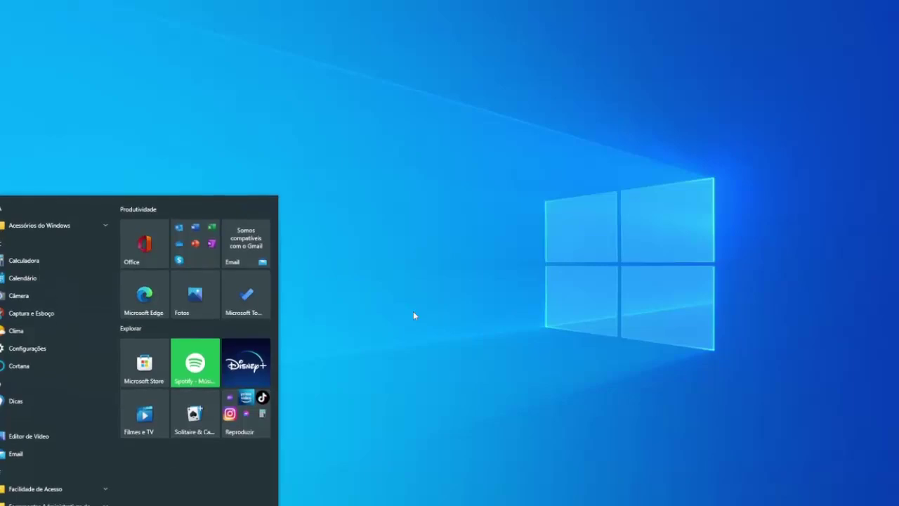
text(criar)
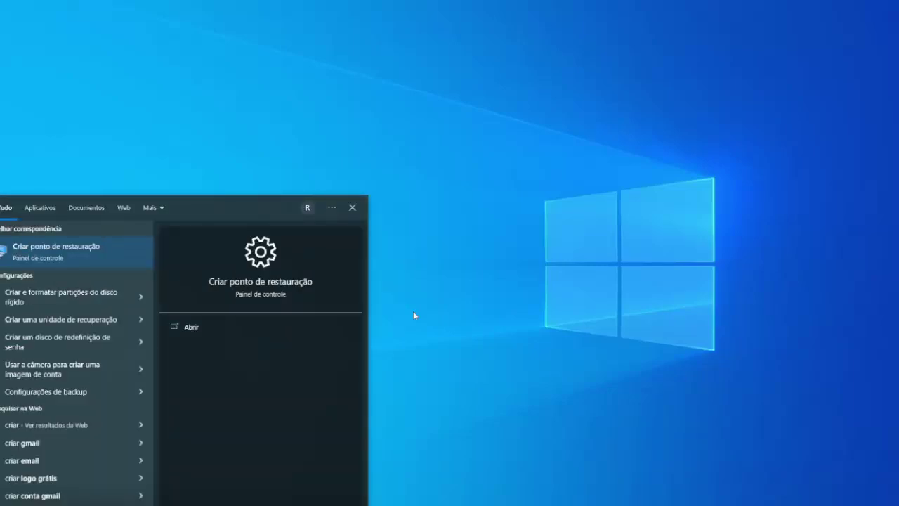
key(Return)
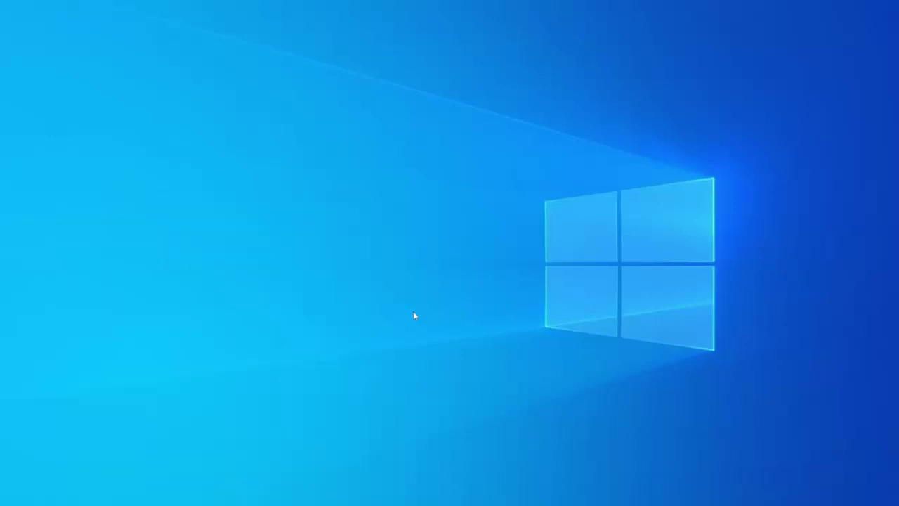
- Turn on system protection for Disco Local (C:) and delete all restore points on that drive
click(163, 252)
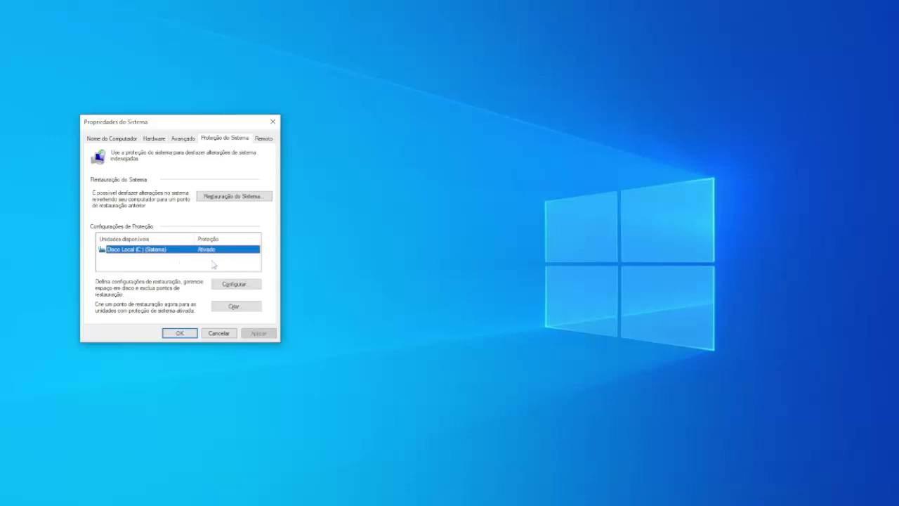
click(243, 285)
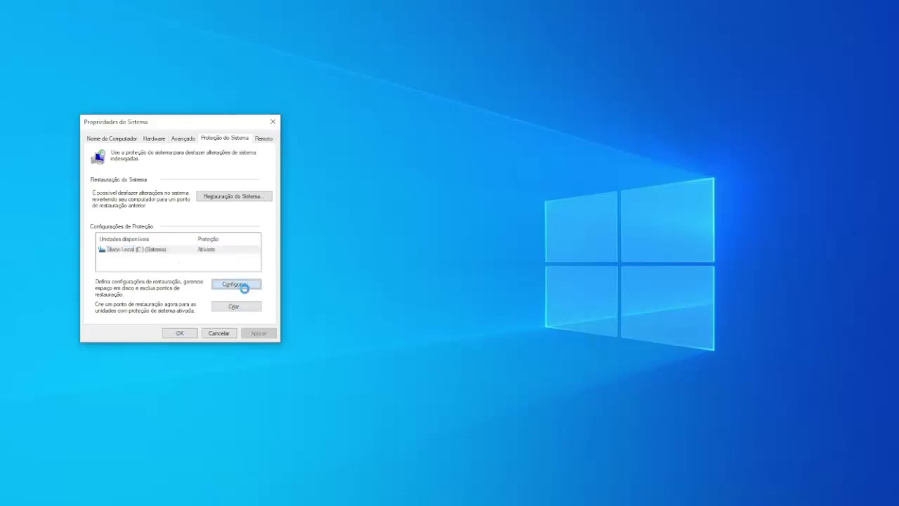
click(150, 193)
click(274, 334)
click(260, 271)
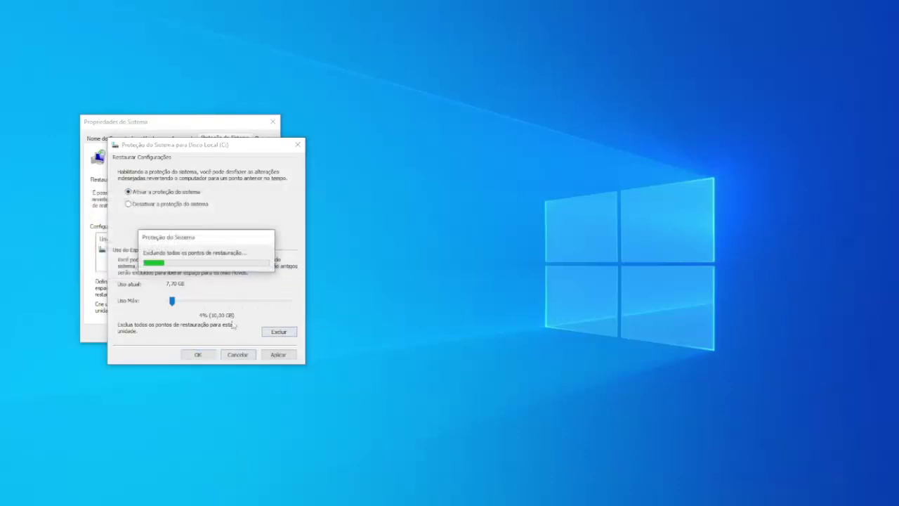
click(264, 256)
click(196, 354)
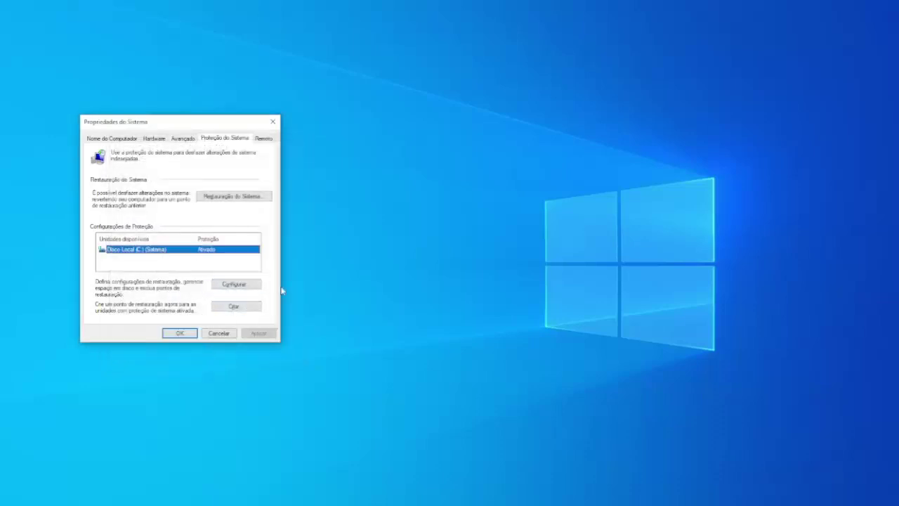
- Create a restore point with the description "antes de instalar o AV"
click(248, 309)
text(antes de instalar o AV)
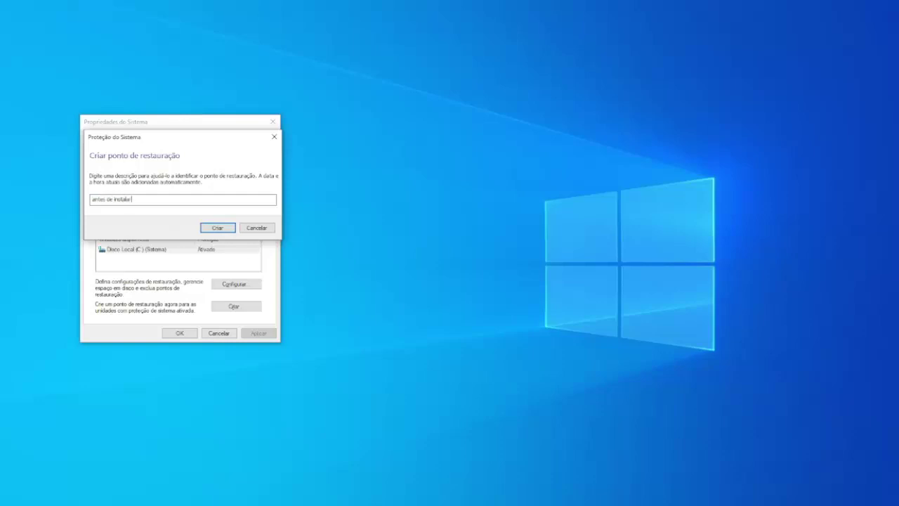
click(228, 226)
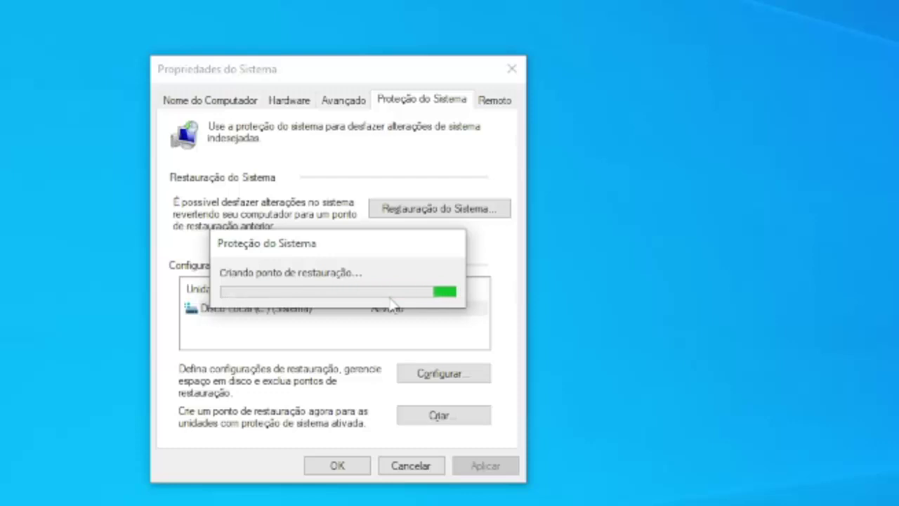
- Open the system boot options in msconfig and close the restore point message along with the System Properties window
key(super)
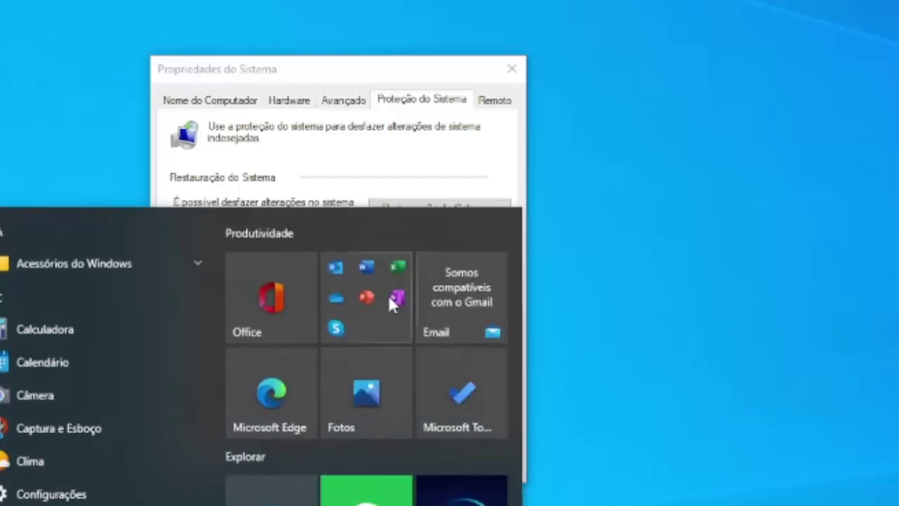
text(msconfig)
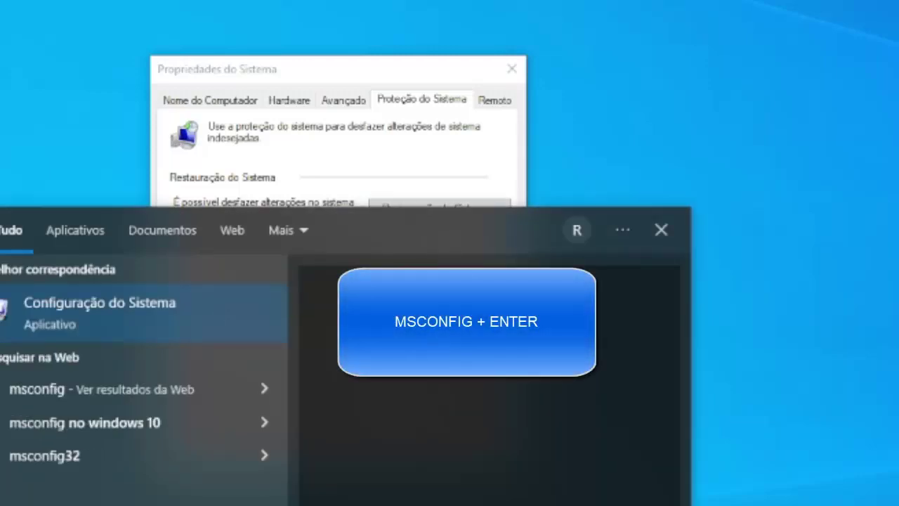
key(Return)
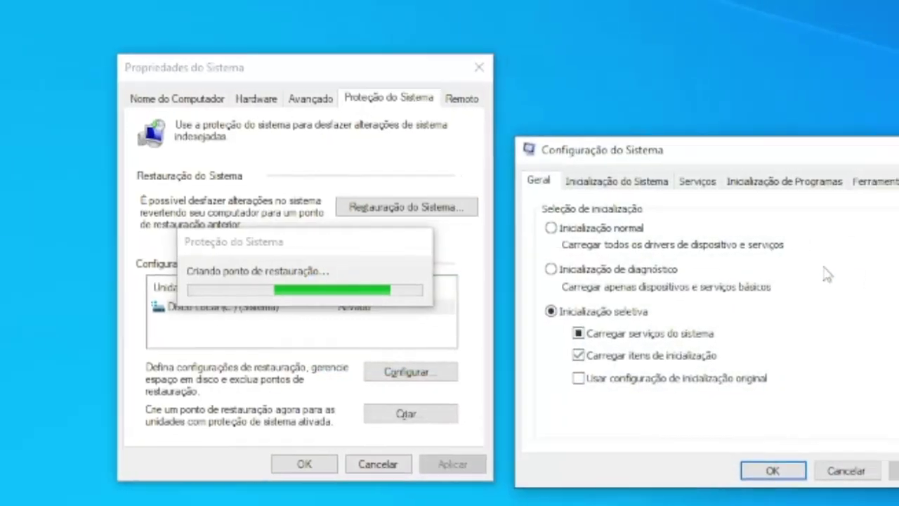
click(617, 181)
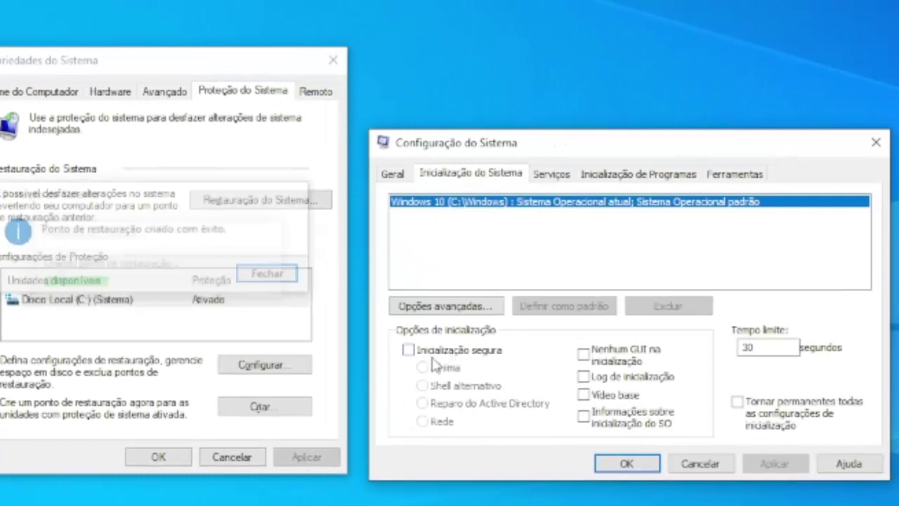
click(285, 275)
click(184, 457)
- Enable safe boot with the Rede option, apply it, and exit System Configuration without restarting
click(456, 351)
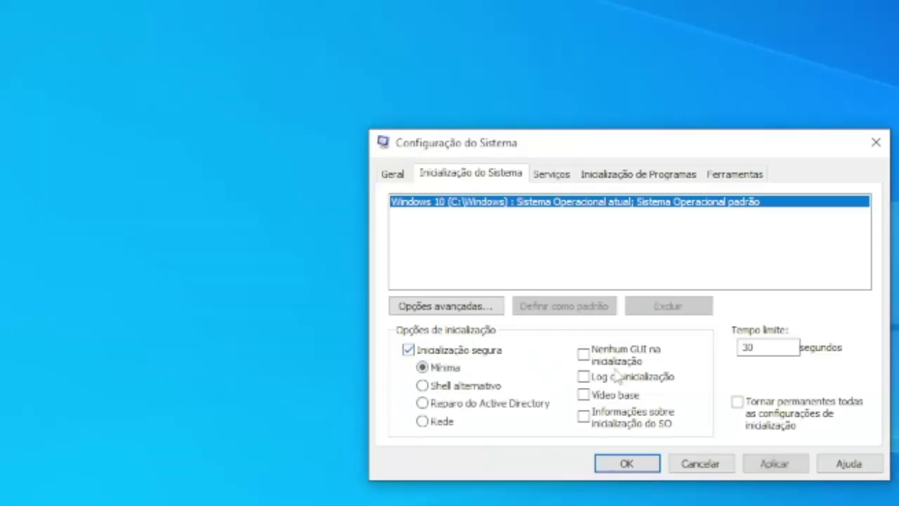
click(450, 423)
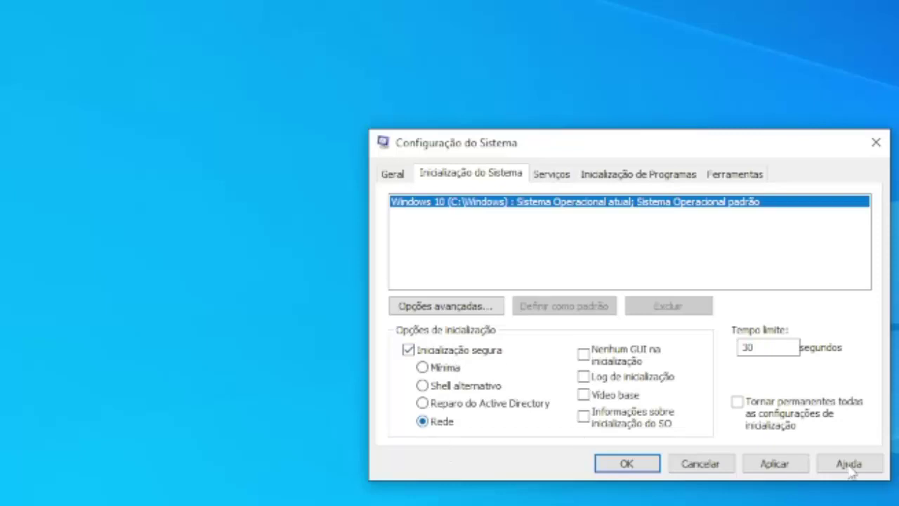
click(773, 465)
click(656, 465)
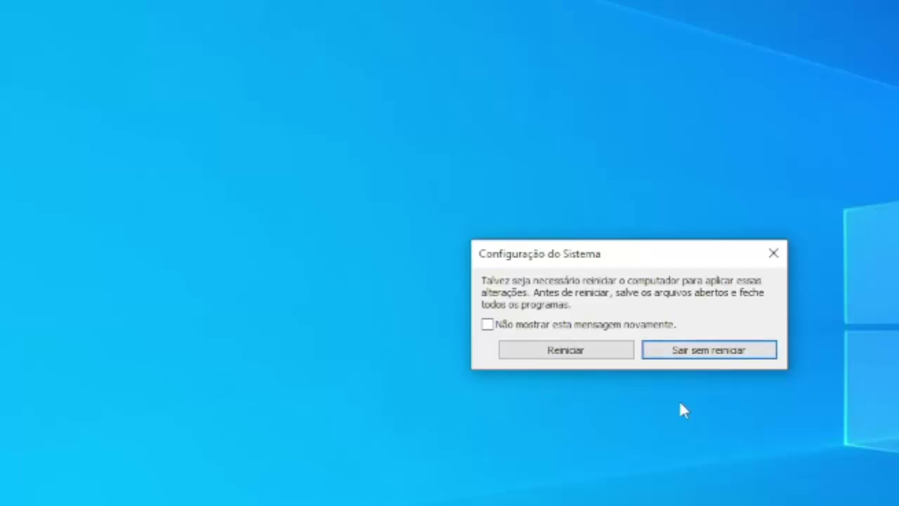
click(709, 351)
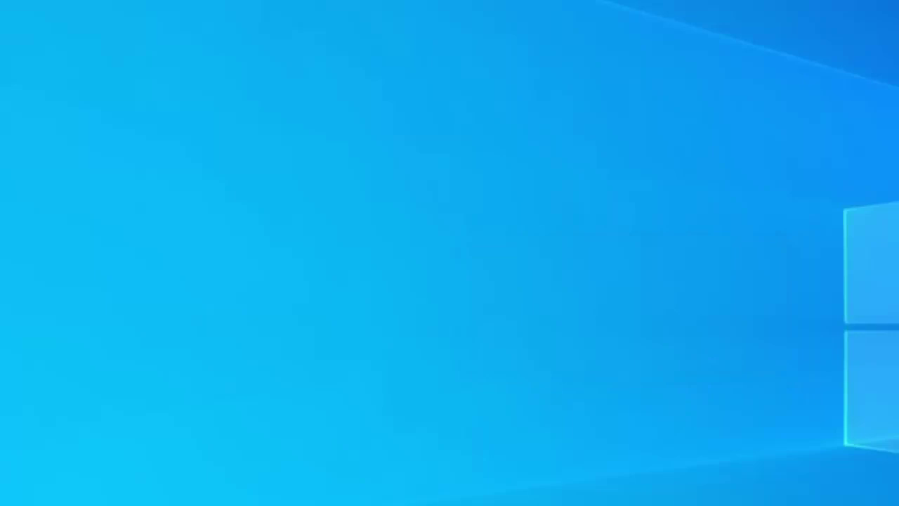
right_click(529, 465)
click(601, 503)
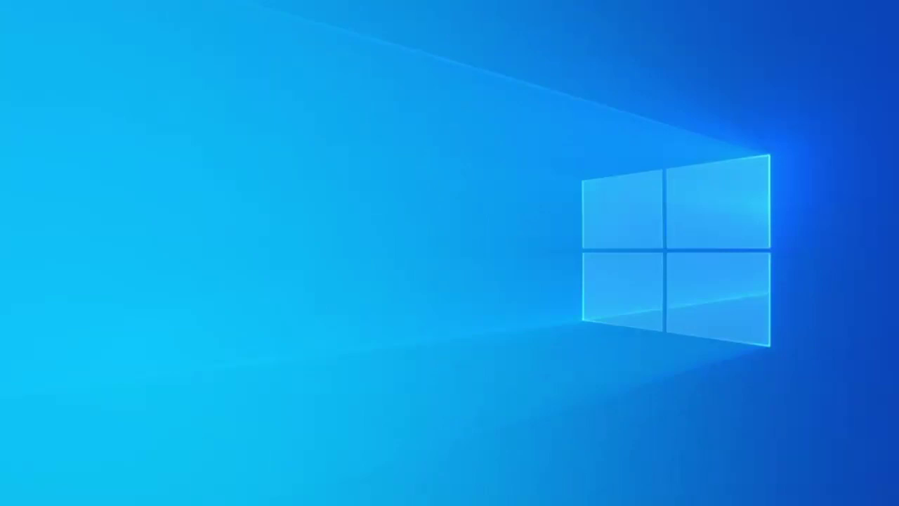
- Switch to the browser and start the Kaspersky Virus Removal Tool download from the RTW Brasil article
mouse_move(316, 503)
click(262, 478)
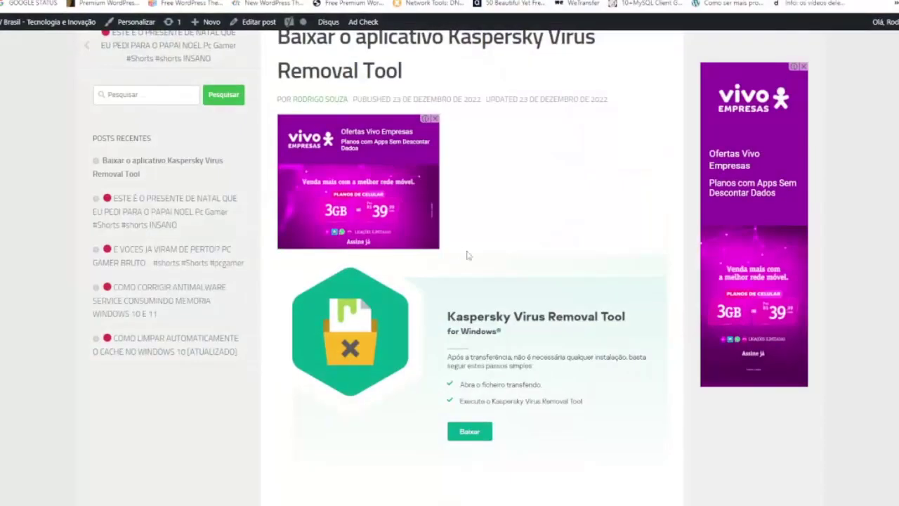
scroll(508, 250, up, 2)
scroll(508, 250, up, 1)
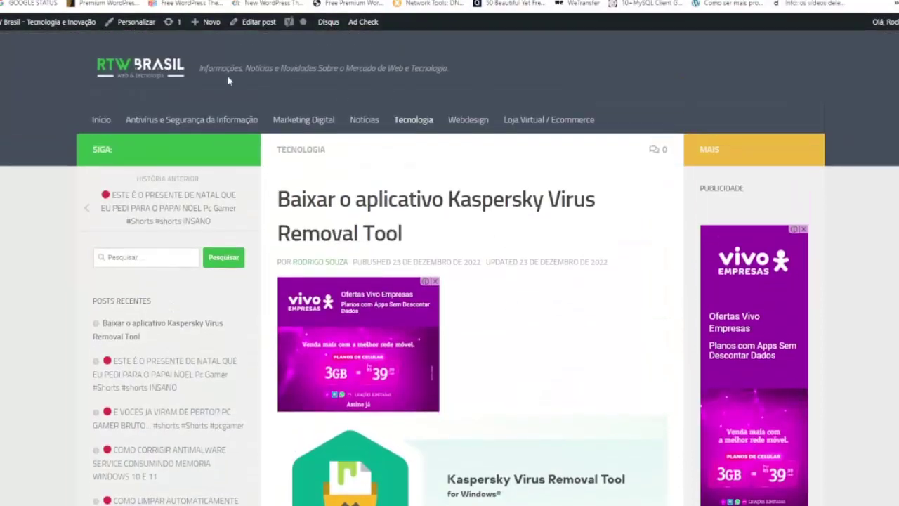
scroll(322, 160, down, 2)
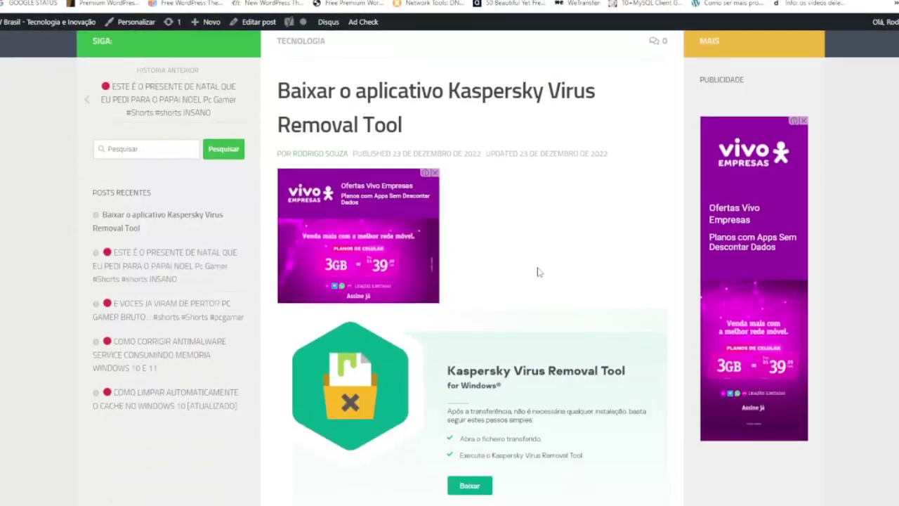
scroll(426, 356, down, 2)
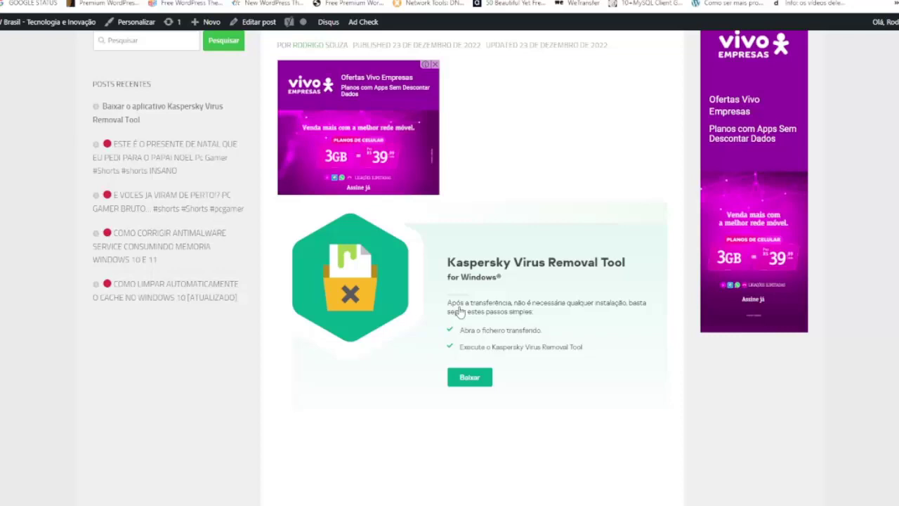
scroll(483, 250, up, 2)
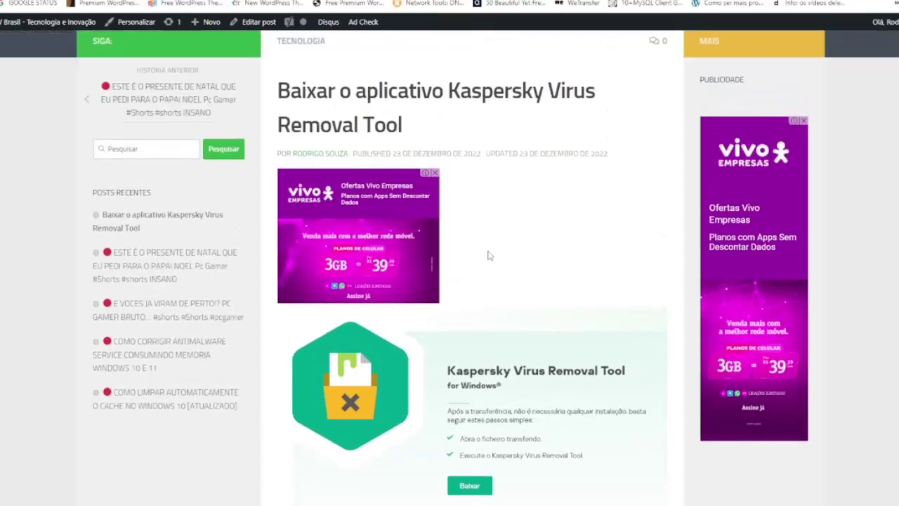
scroll(482, 340, down, 1)
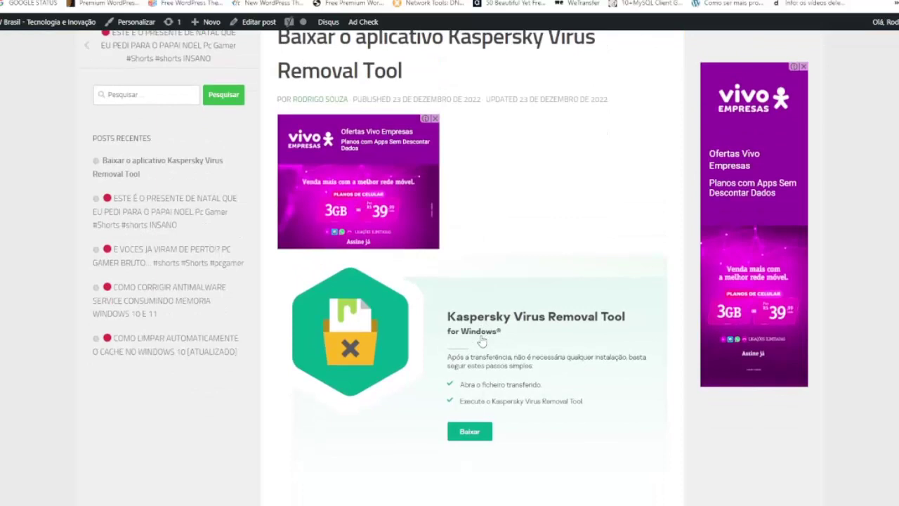
scroll(485, 358, down, 1)
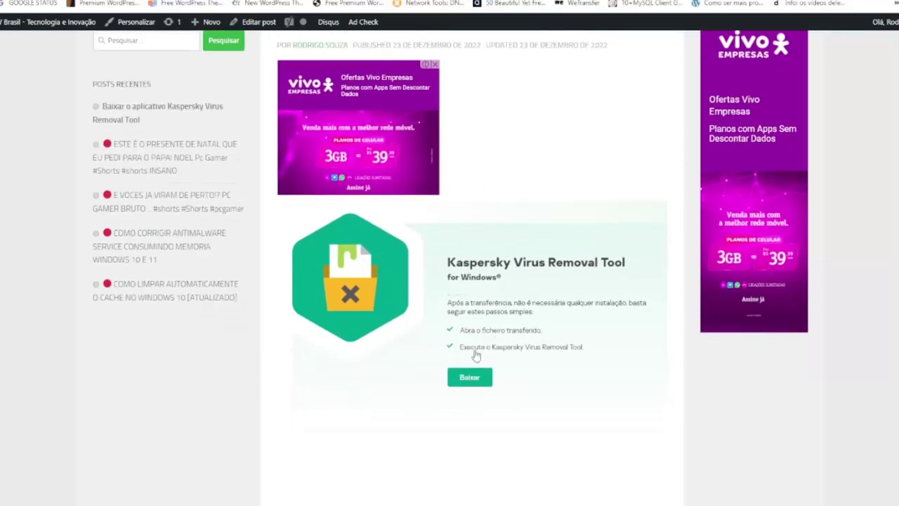
click(470, 378)
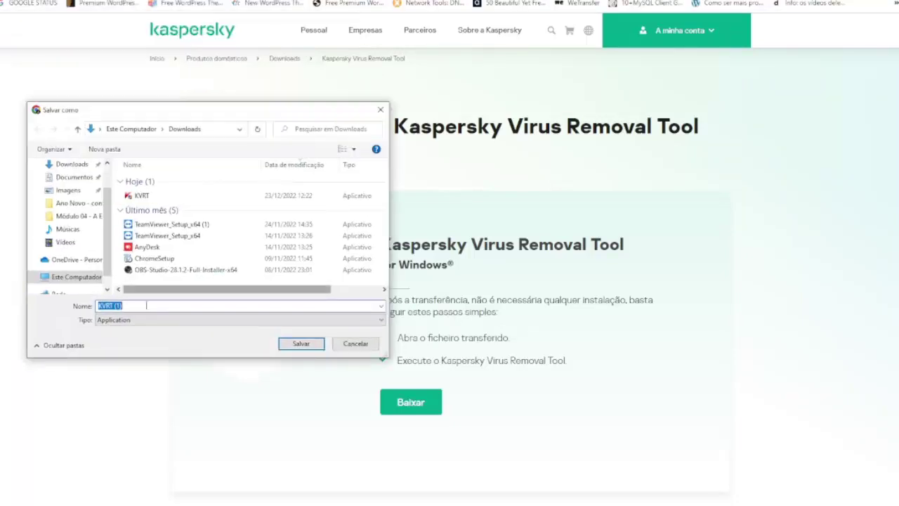
- Save the downloaded tool in the Downloads folder under the name CLEAN.COM
click(162, 197)
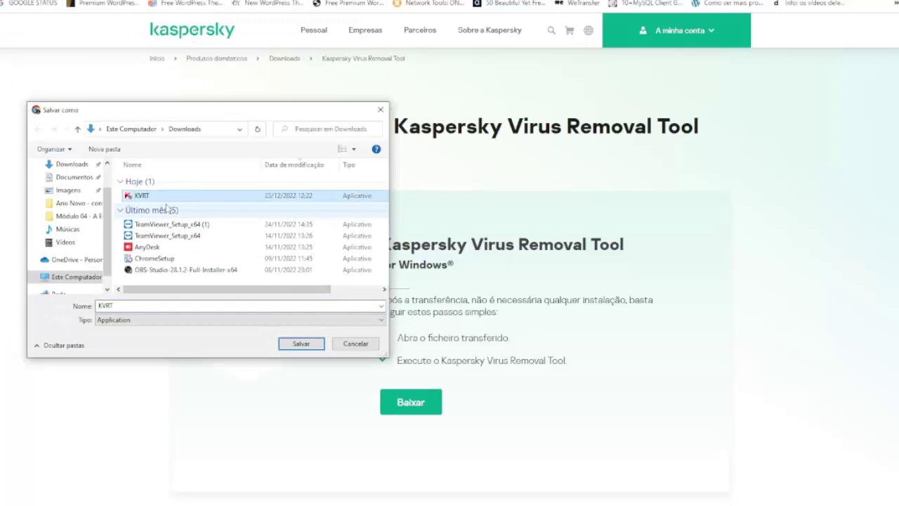
double_click(118, 307)
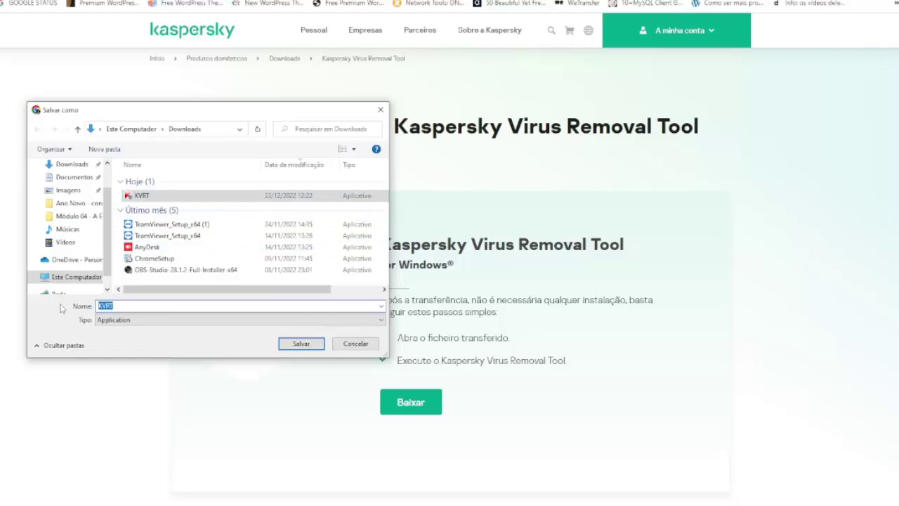
text(CLEA)
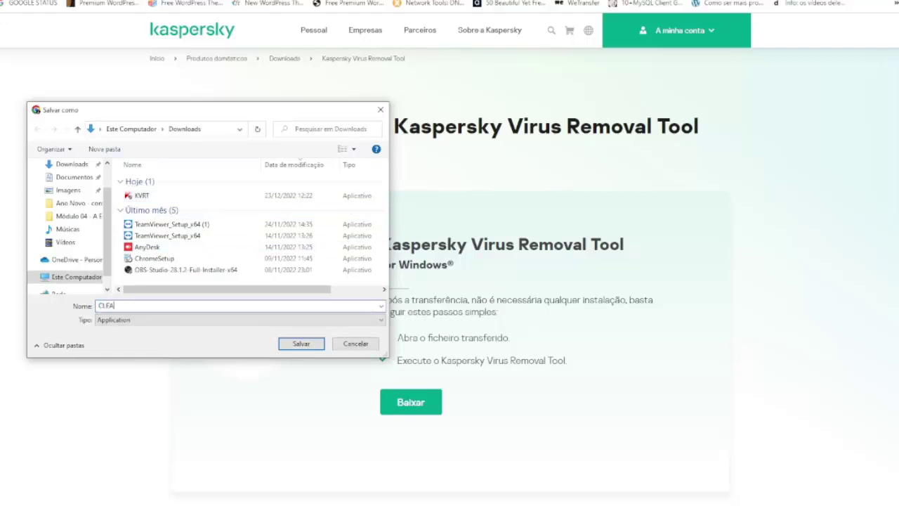
text(N.COM)
click(309, 346)
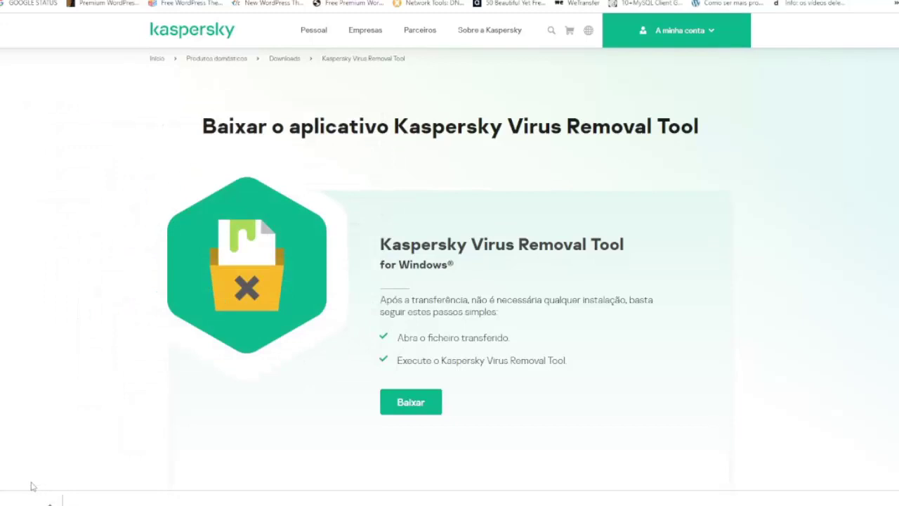
- Show the download in the Downloads folder and run the existing KVRT application as administrator
drag(701, 131, 390, 127)
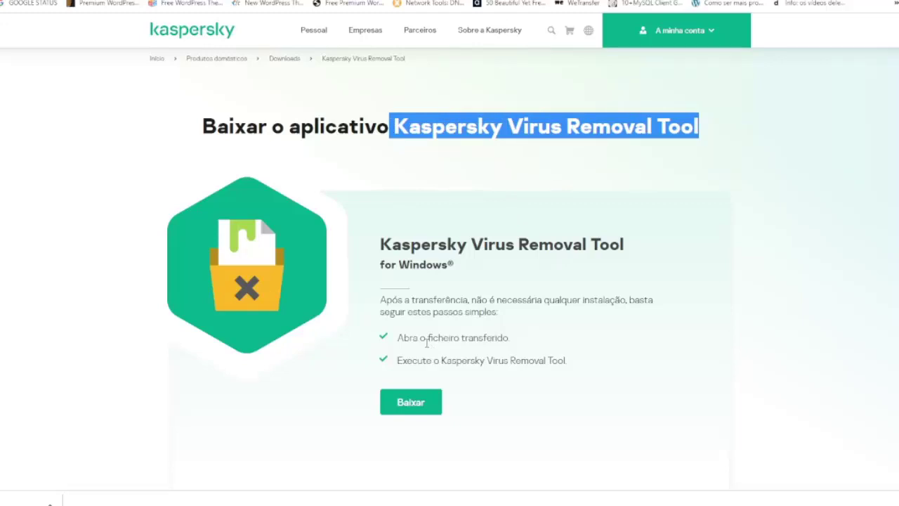
right_click(44, 499)
click(94, 481)
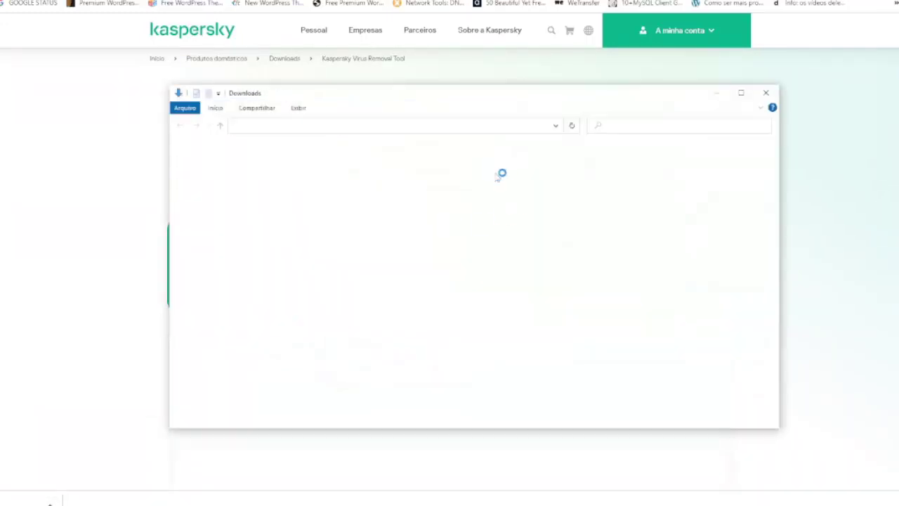
click(313, 189)
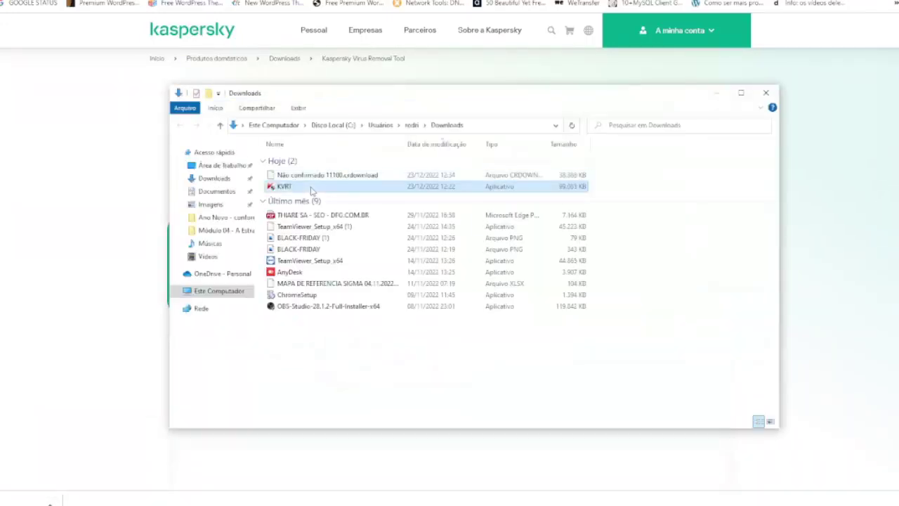
double_click(349, 186)
right_click(348, 187)
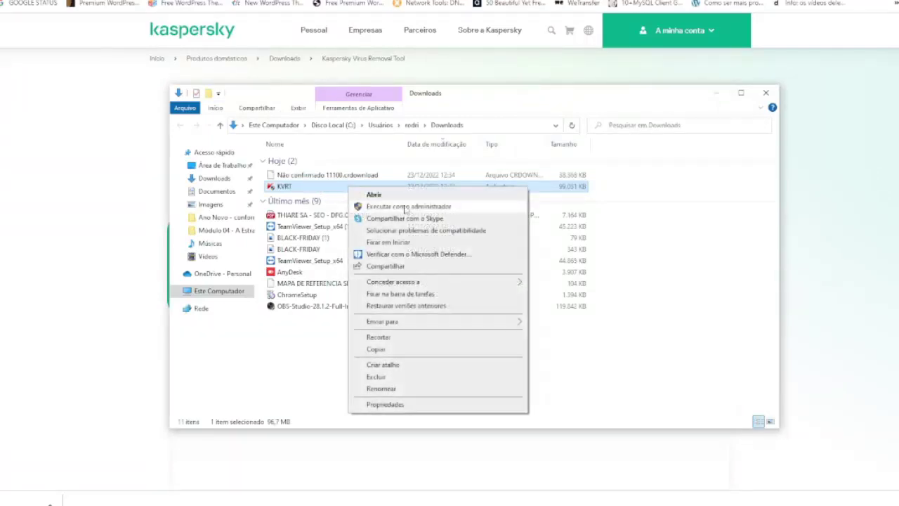
click(409, 207)
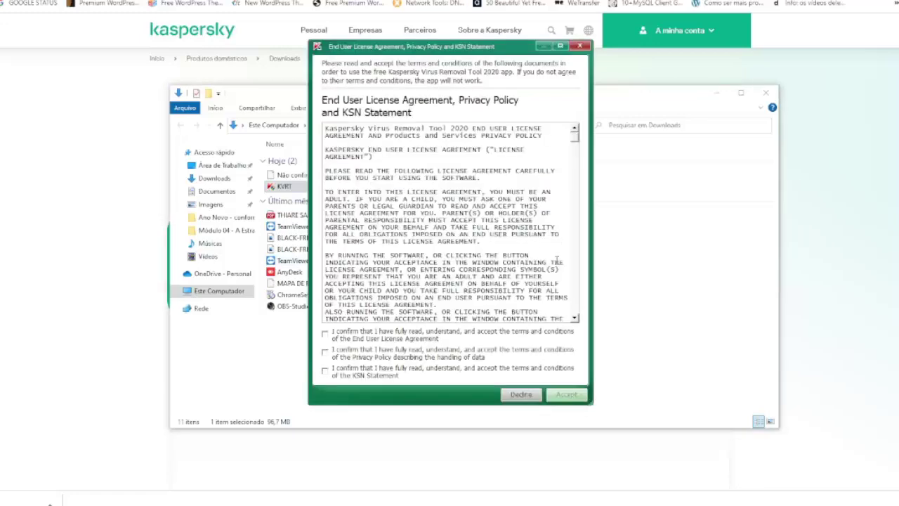
- Review the Kaspersky Virus Removal Tool agreement, confirm the EULA, Privacy Policy and KSN Statement terms, and accept them
drag(575, 140, 587, 322)
click(359, 340)
click(350, 357)
click(350, 377)
click(567, 395)
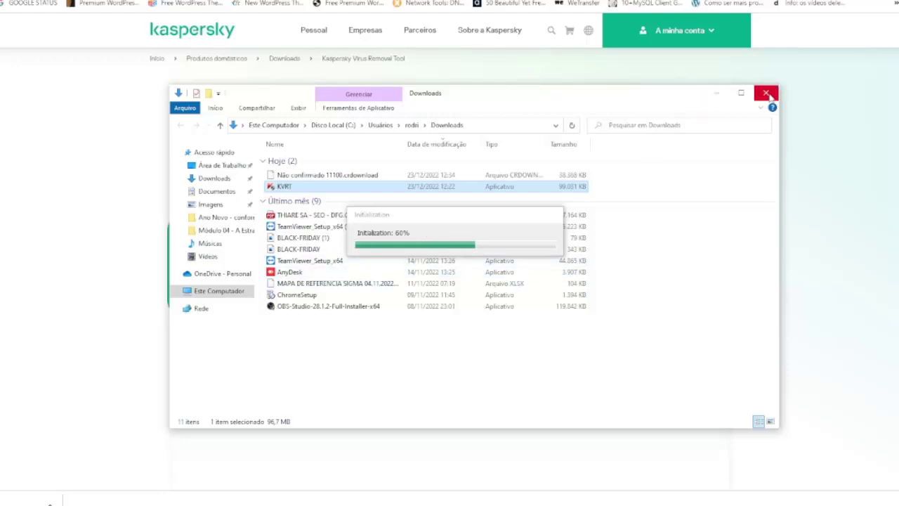
- Clear the desktop of open windows while the removal tool initializes, and close the tool once its scan is completed
click(766, 92)
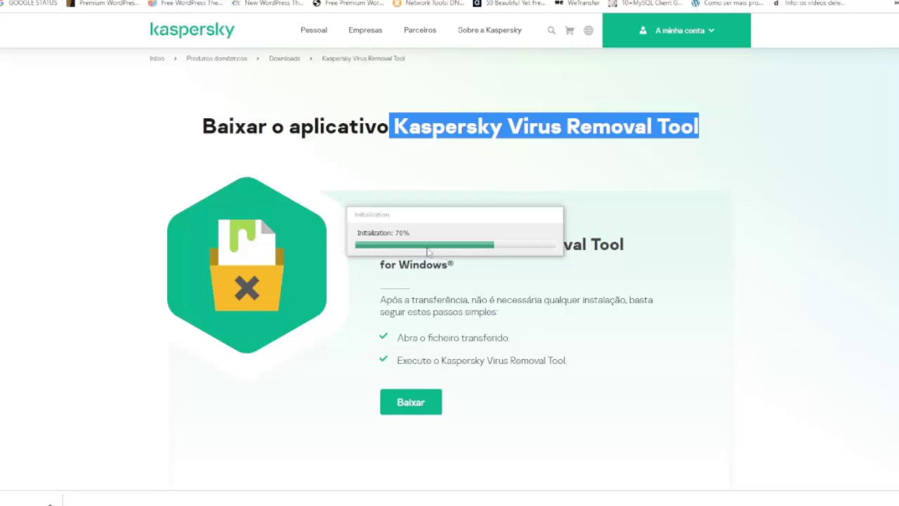
key(super+d)
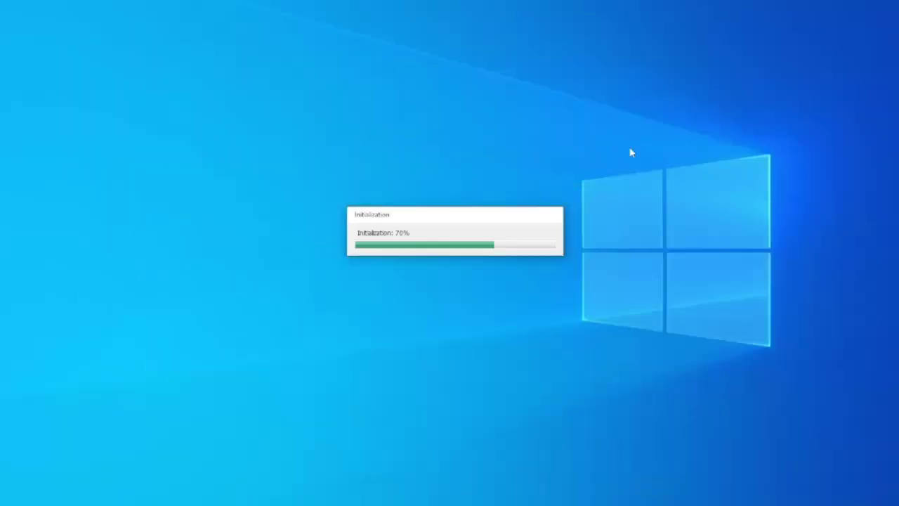
right_click(458, 341)
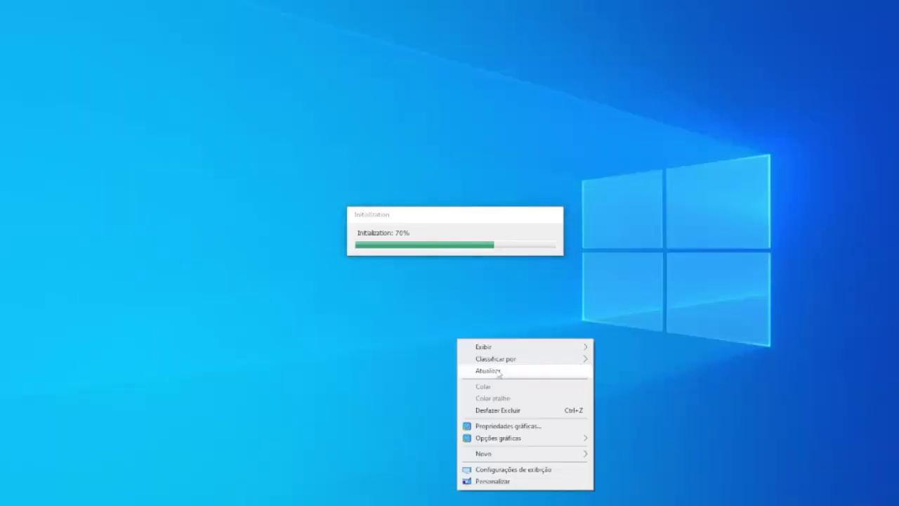
click(495, 370)
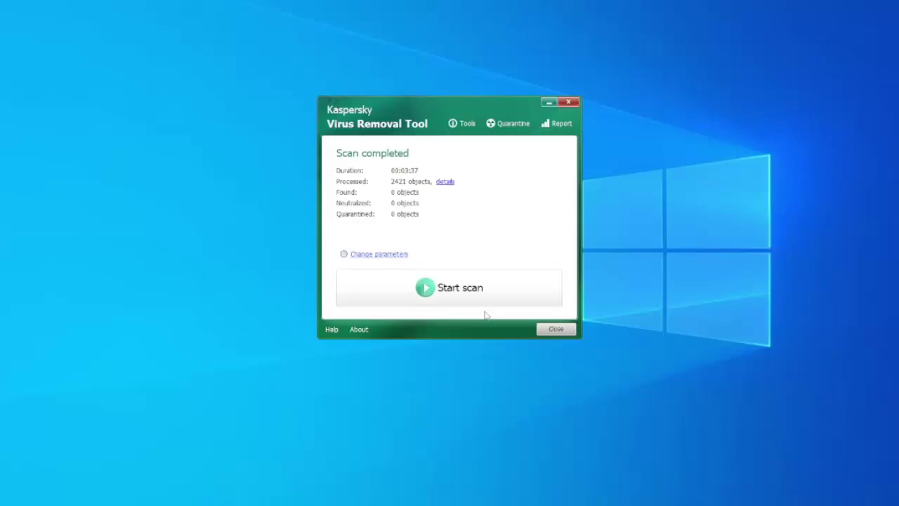
click(555, 328)
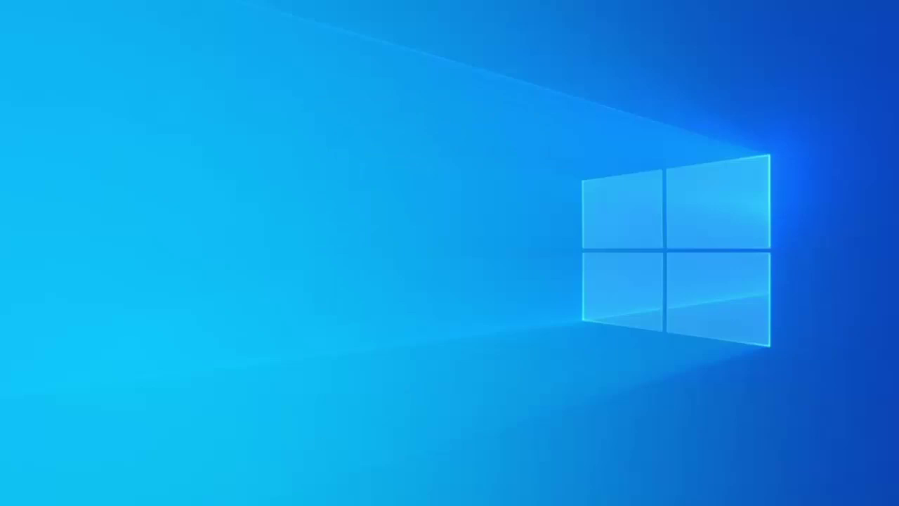
- Launch the CLEAN application from the Downloads folder and decline its license agreement
key(super+e)
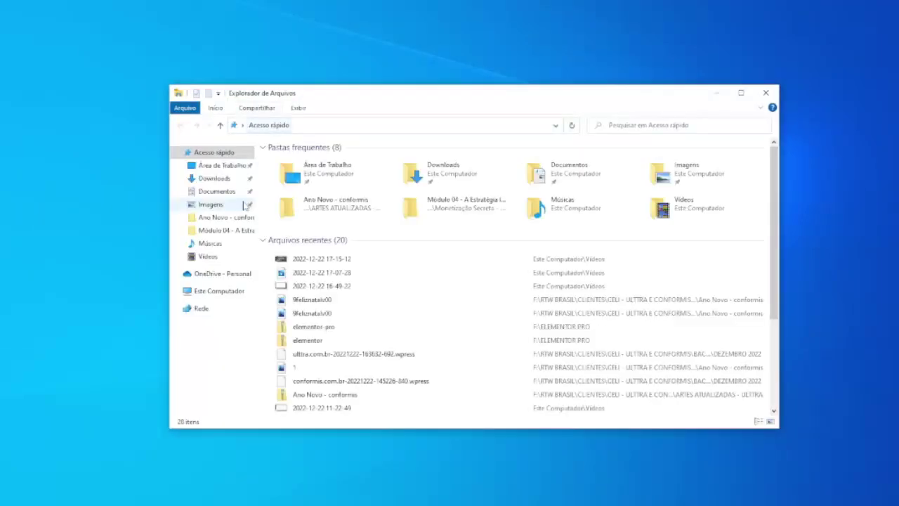
click(217, 180)
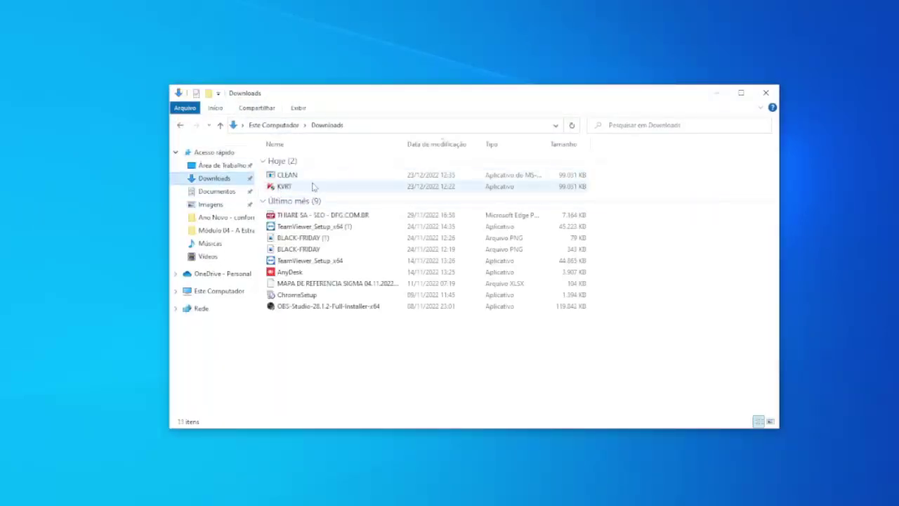
click(312, 175)
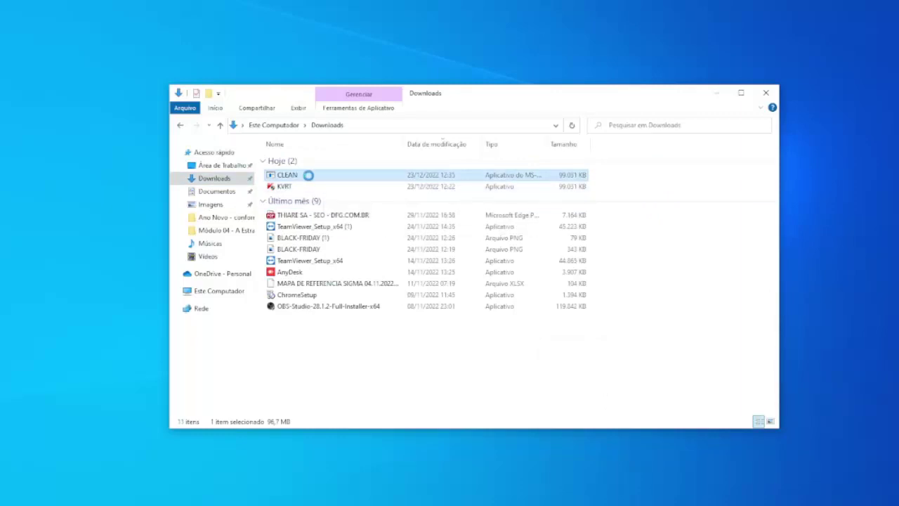
right_click(304, 176)
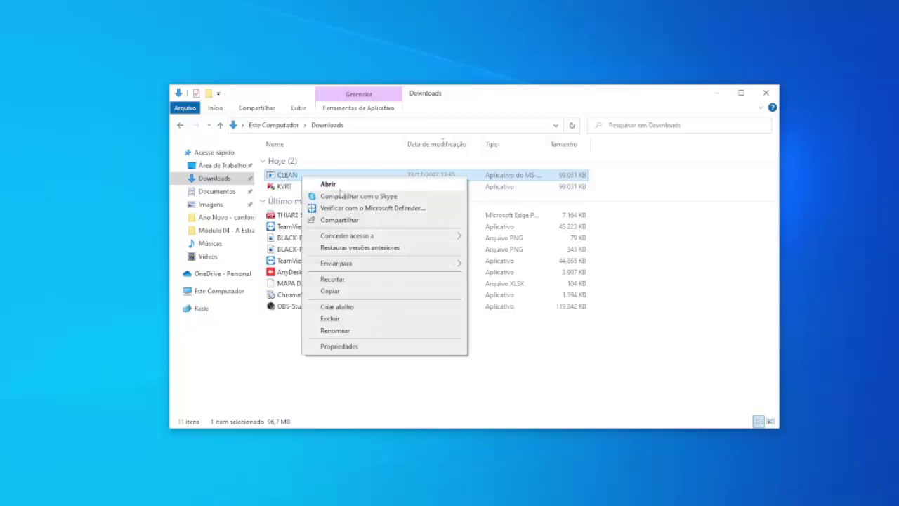
click(338, 186)
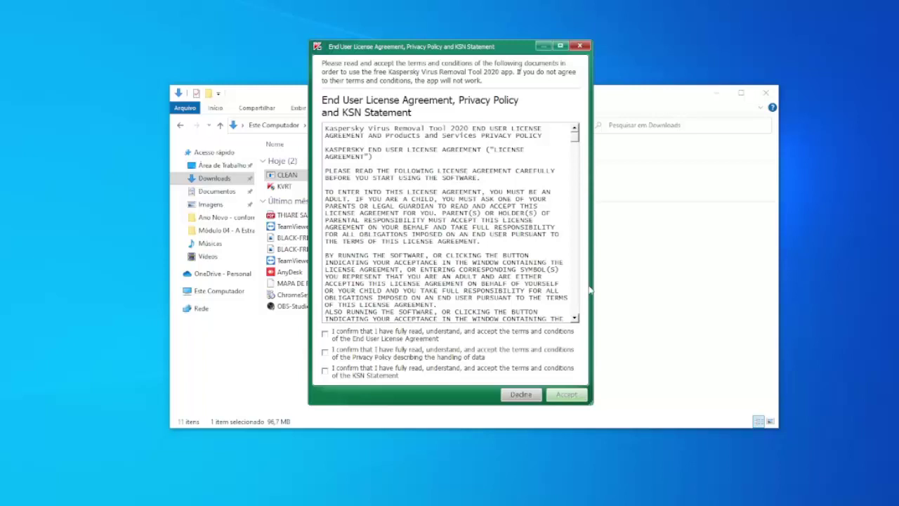
click(539, 392)
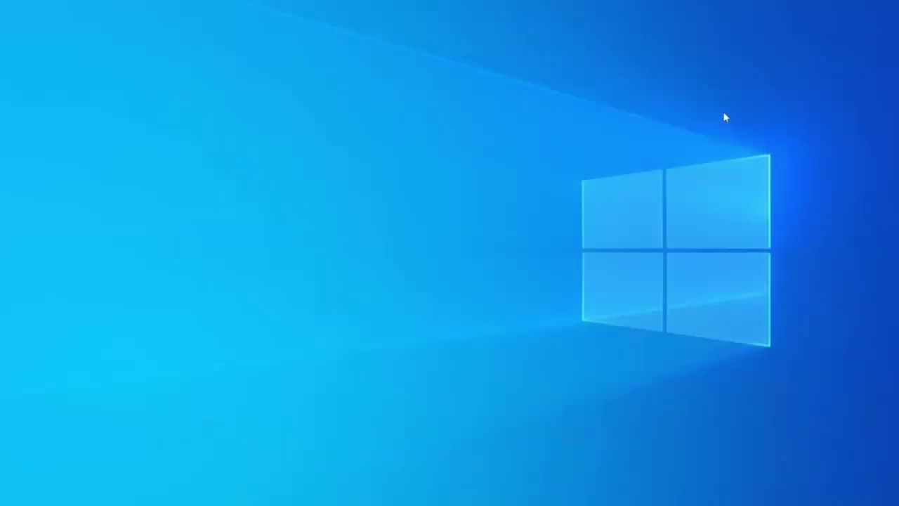